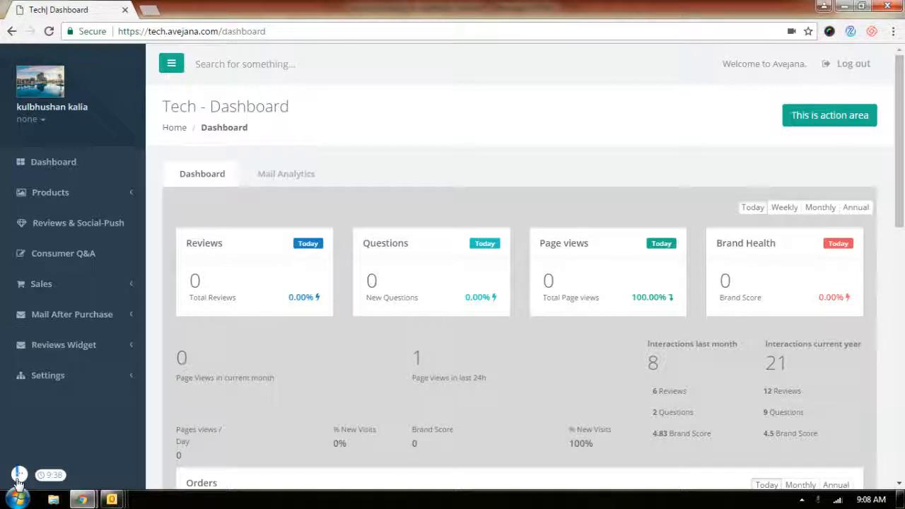
Open the Widget Settings page of the Reviews Widget section
{"action": "left_click", "coordinate": [91, 348]}
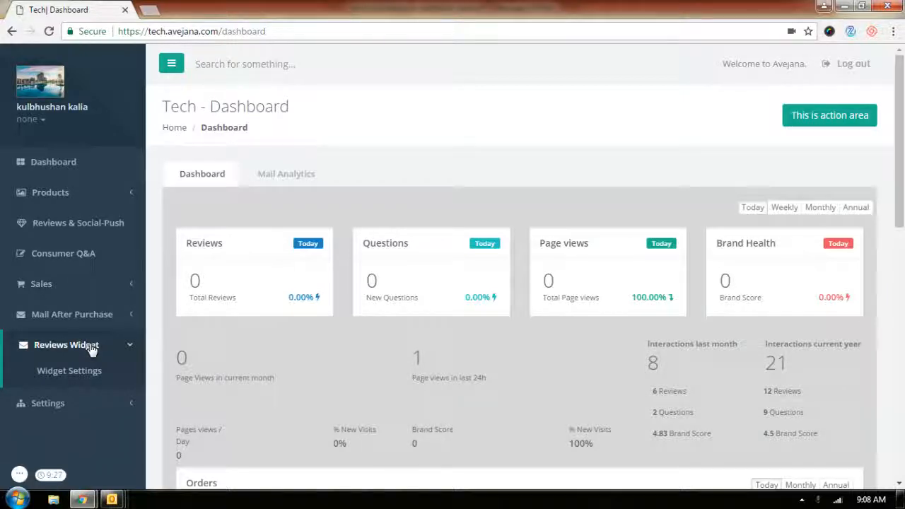
{"action": "left_click", "coordinate": [88, 369]}
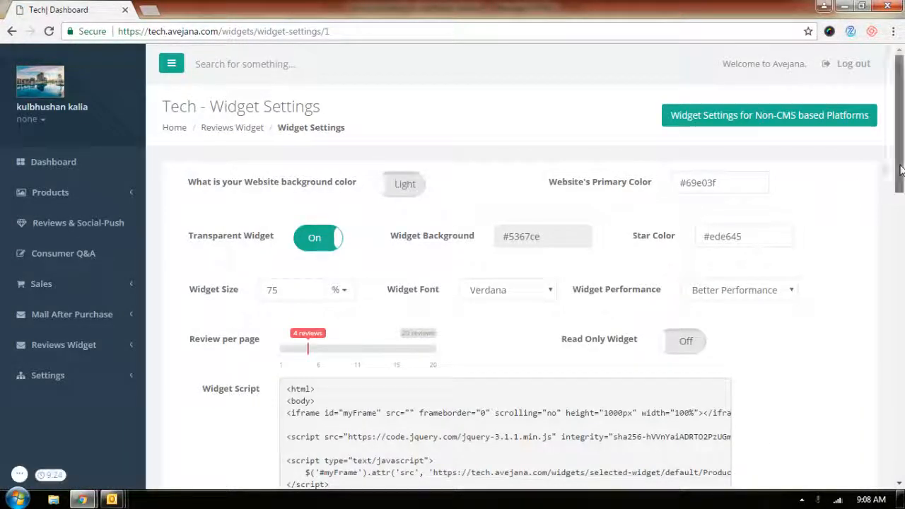
{"action": "left_click_drag", "start_coordinate": [901, 169], "coordinate": [901, 210]}
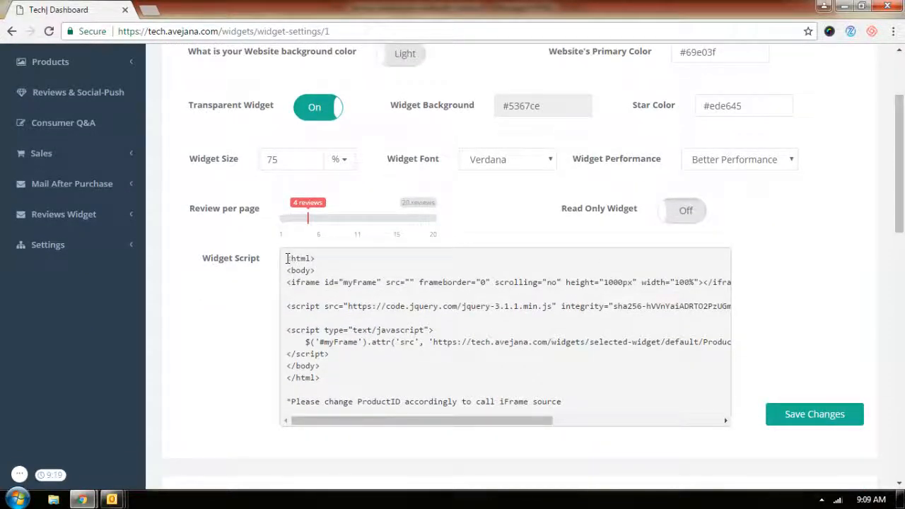
Select the whole widget script code in the Widget Script box
{"action": "left_click_drag", "start_coordinate": [287, 259], "coordinate": [322, 382]}
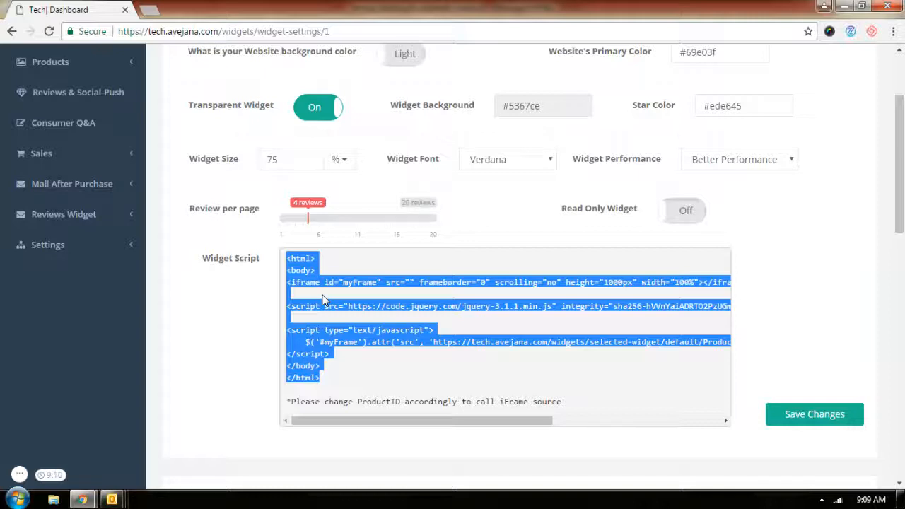
{"action": "scroll", "coordinate": [901, 136], "scroll_direction": "up", "scroll_amount": 1}
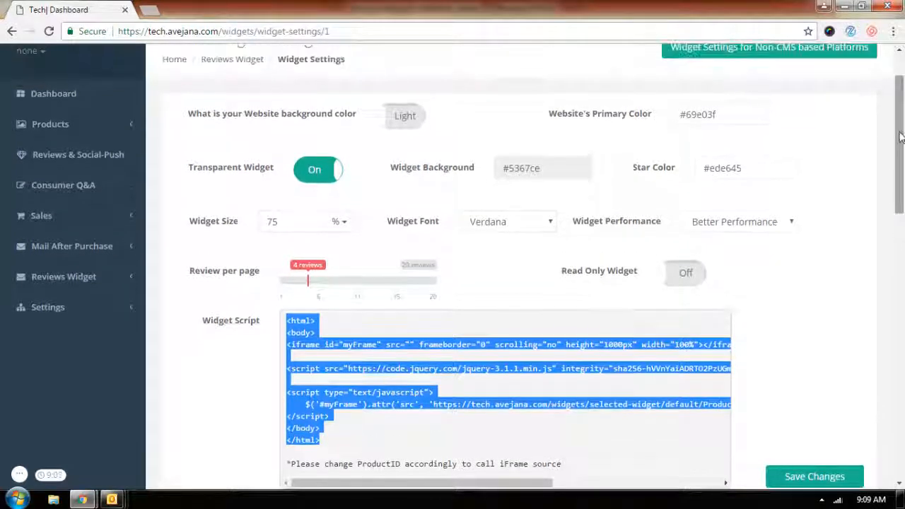
{"action": "mouse_move", "coordinate": [901, 136]}
{"action": "left_mouse_down"}
{"action": "mouse_move", "coordinate": [902, 266]}
{"action": "mouse_move", "coordinate": [897, 130]}
{"action": "left_mouse_up"}
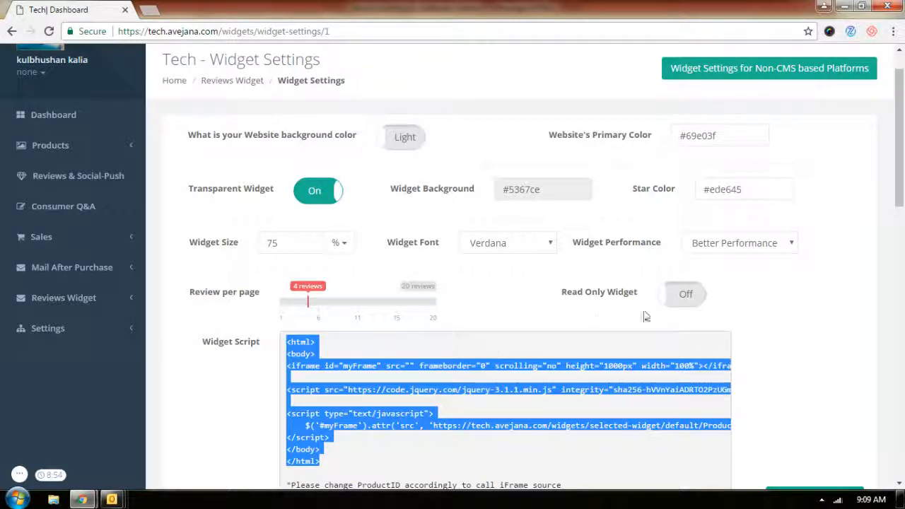
Set Widget Performance to Immediate Update and save the widget settings, acknowledging the confirmation
{"action": "left_click", "coordinate": [729, 248]}
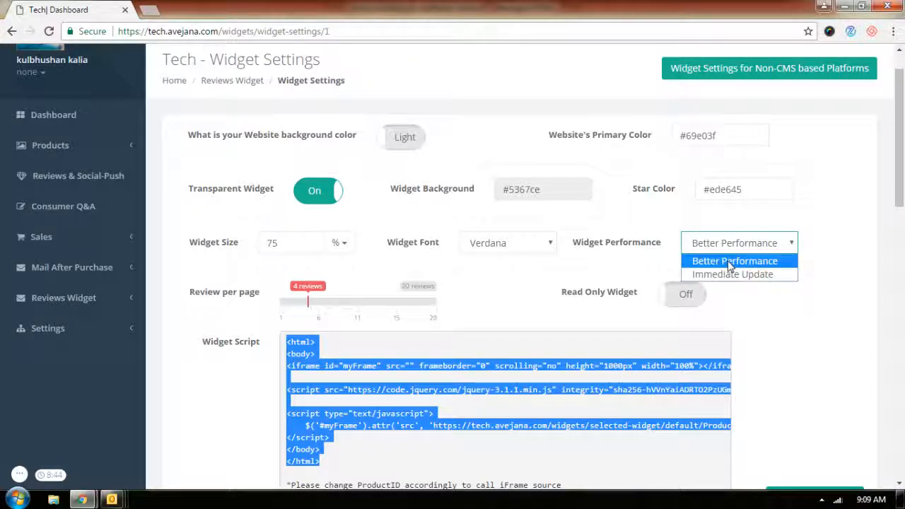
{"action": "left_click", "coordinate": [731, 263]}
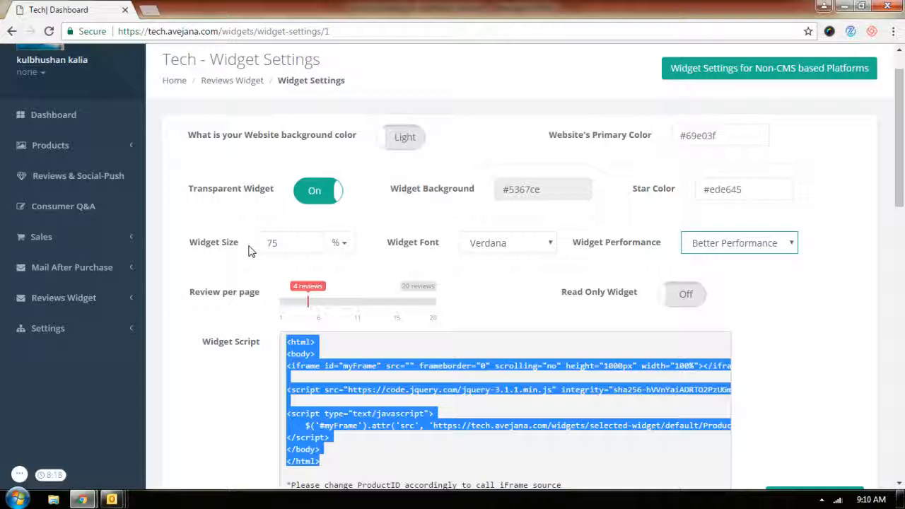
{"action": "left_click", "coordinate": [742, 241]}
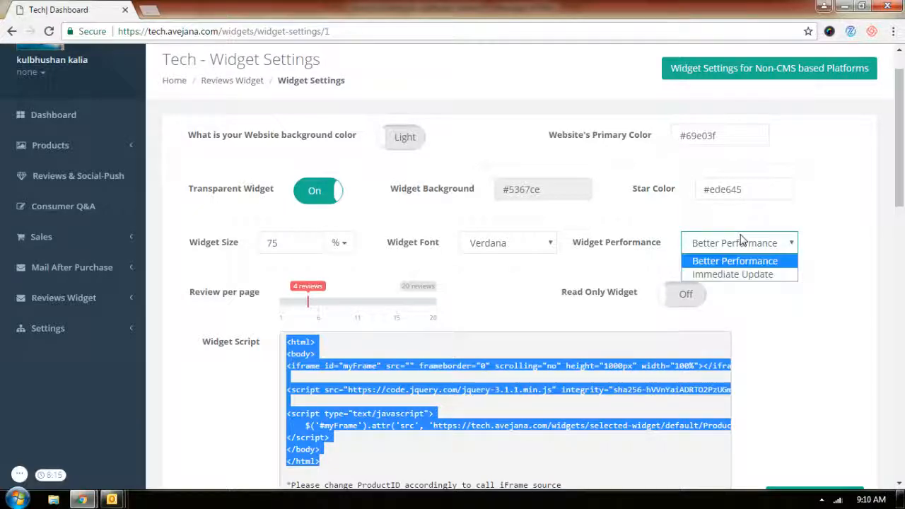
{"action": "left_click", "coordinate": [733, 274]}
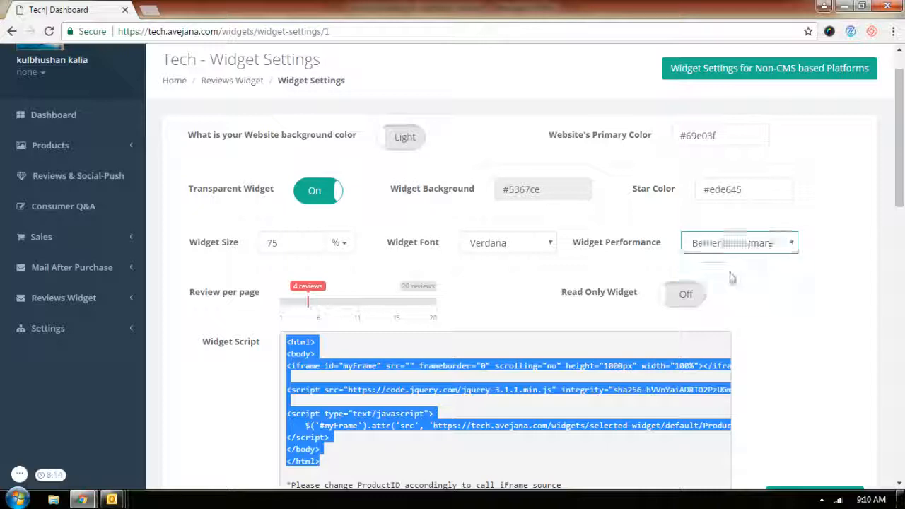
{"action": "scroll", "coordinate": [855, 97], "scroll_direction": "down", "scroll_amount": 6}
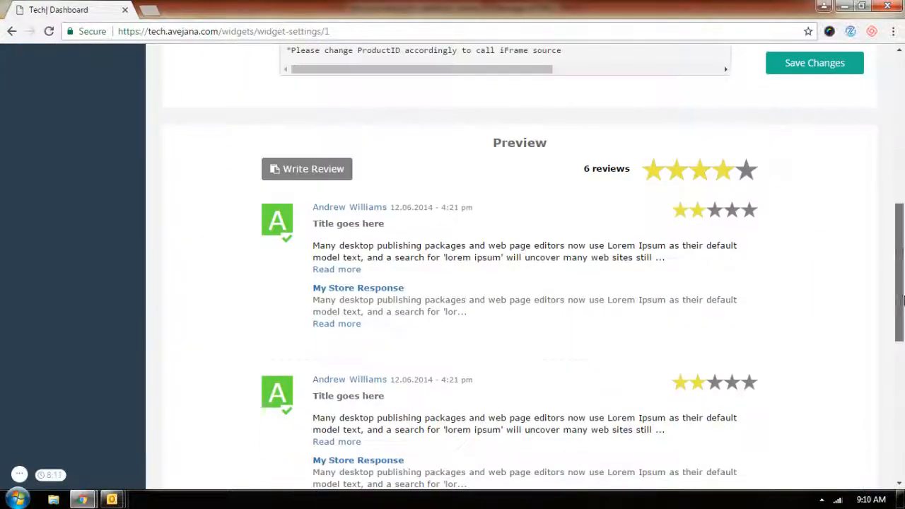
{"action": "left_click", "coordinate": [839, 67]}
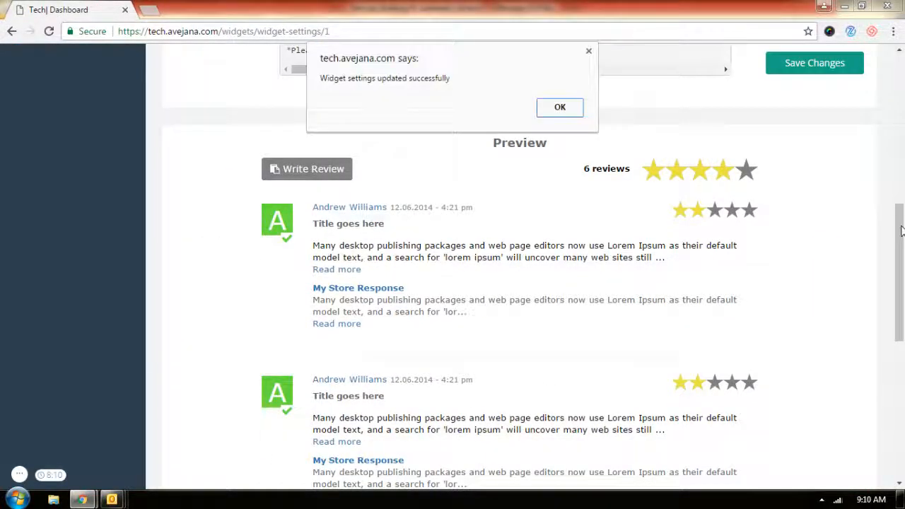
{"action": "left_click", "coordinate": [576, 109]}
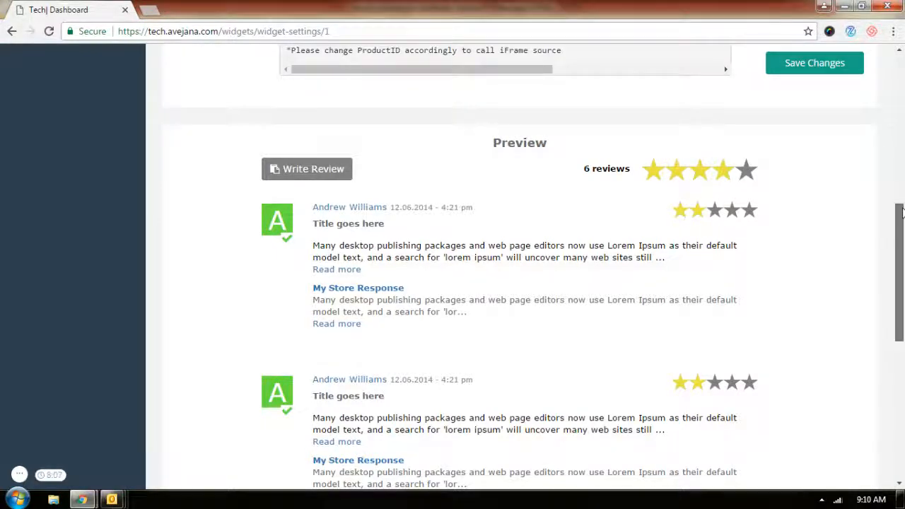
Switch the Widget Performance option back and forth, ending on Better Performance, without saving
{"action": "left_click_drag", "start_coordinate": [898, 210], "coordinate": [893, 60]}
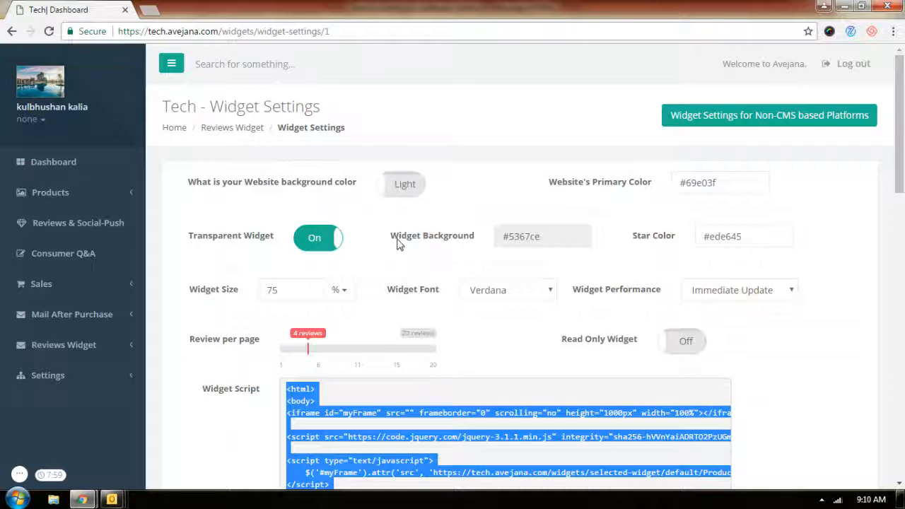
{"action": "left_click", "coordinate": [703, 285]}
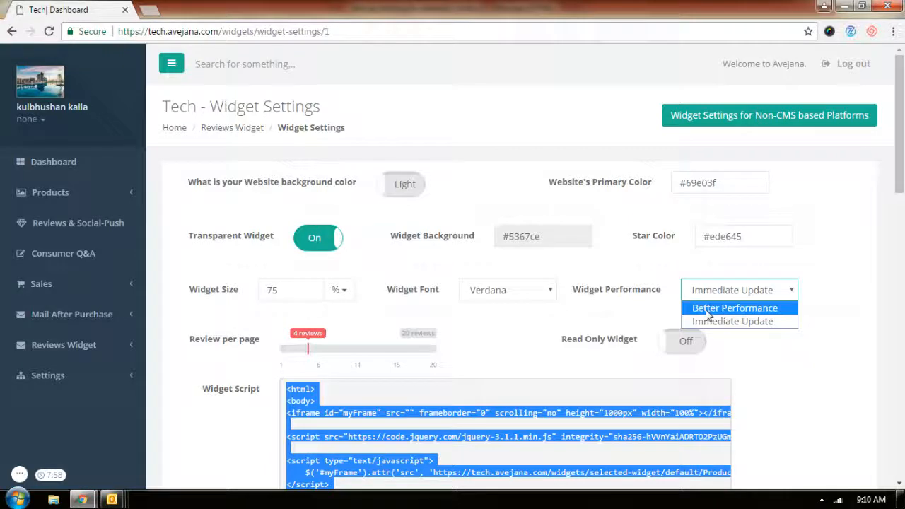
{"action": "left_click", "coordinate": [706, 308]}
{"action": "left_click", "coordinate": [721, 185]}
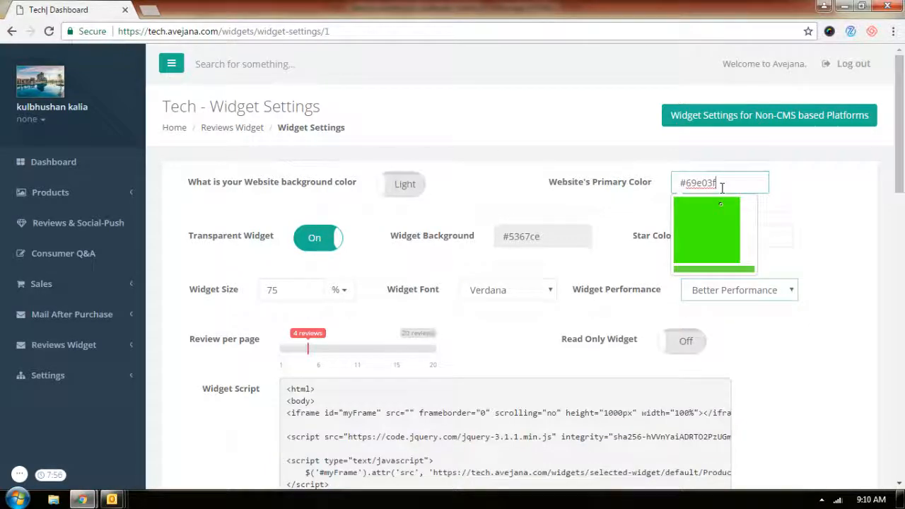
{"action": "left_click", "coordinate": [627, 215]}
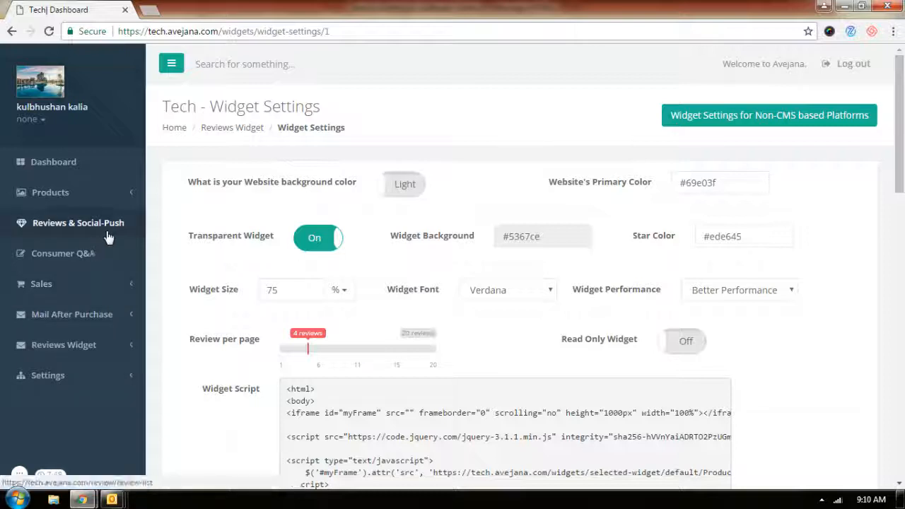
{"action": "left_click", "coordinate": [722, 290]}
{"action": "left_click", "coordinate": [719, 322]}
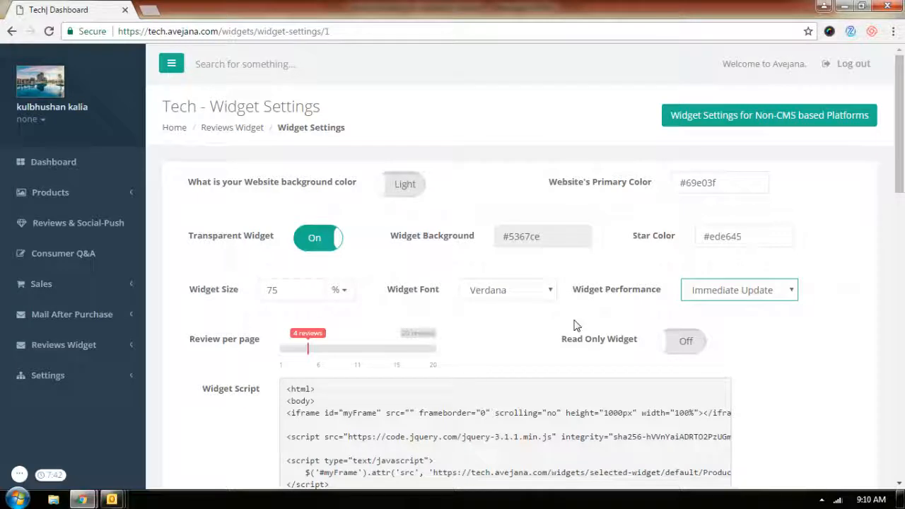
{"action": "left_click", "coordinate": [689, 298]}
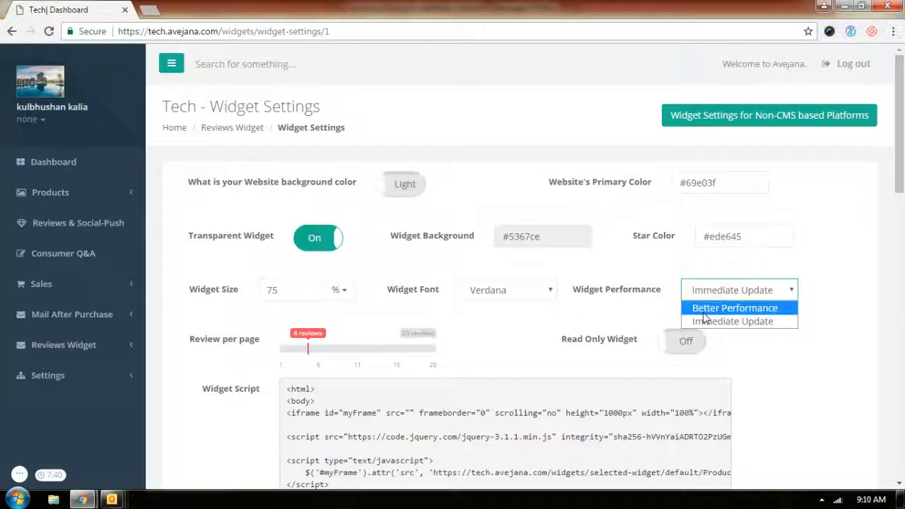
{"action": "left_click", "coordinate": [704, 310]}
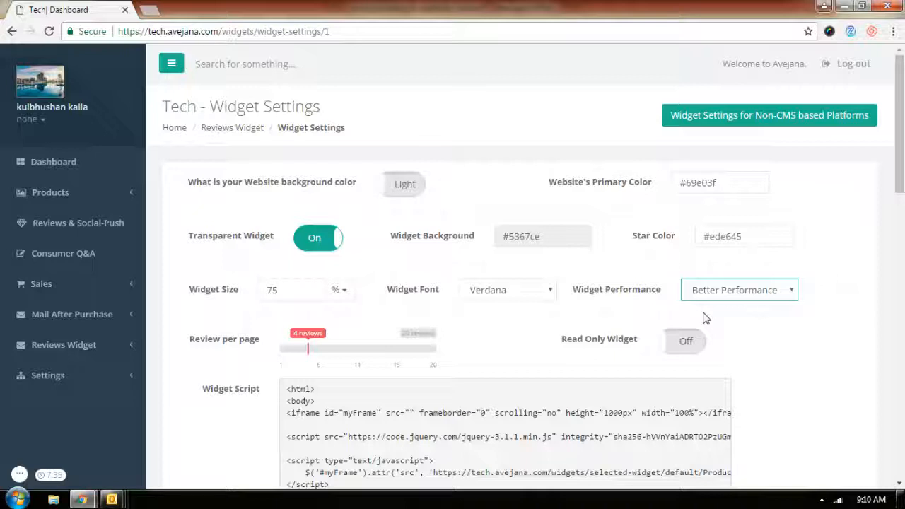
Open the product catalog, then the Create Product form from the Products section
{"action": "left_click", "coordinate": [119, 206]}
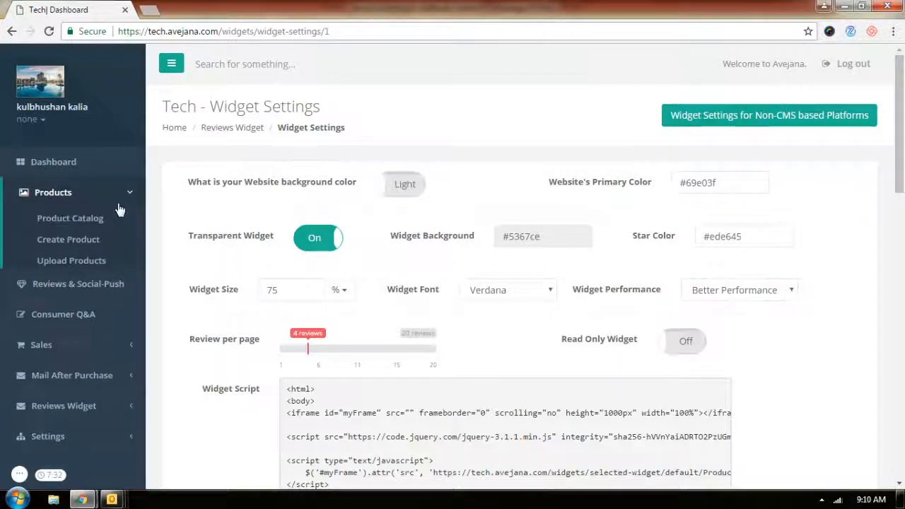
{"action": "left_click", "coordinate": [81, 225]}
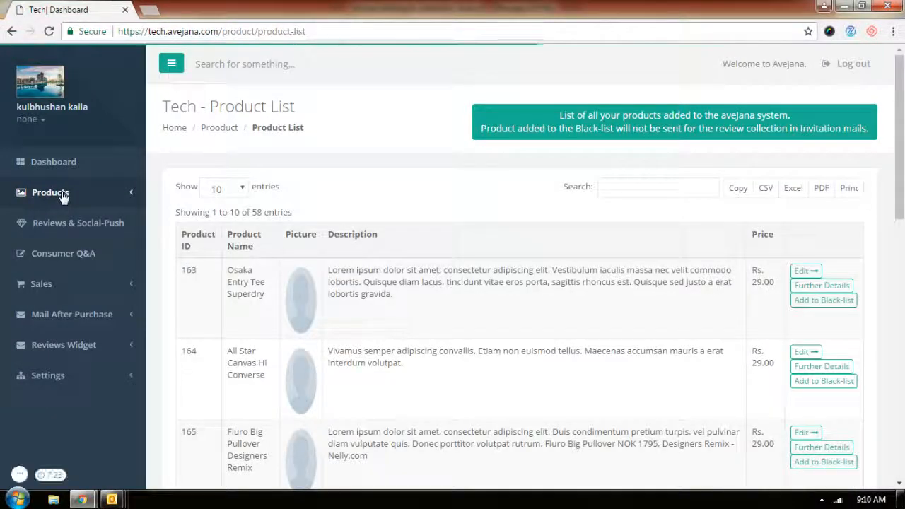
{"action": "left_click", "coordinate": [55, 238]}
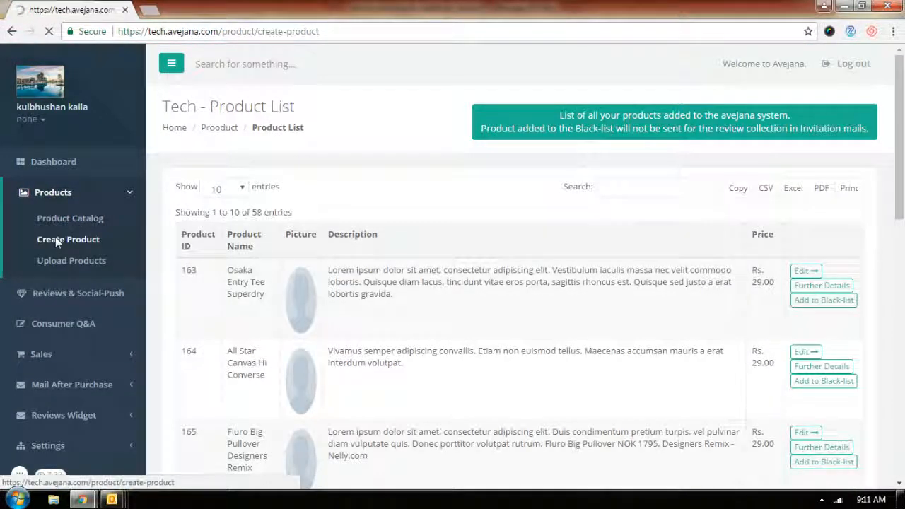
Enter AveJana Company Reviews as the product name and AJ1234 as the product ID
{"action": "left_click", "coordinate": [341, 179]}
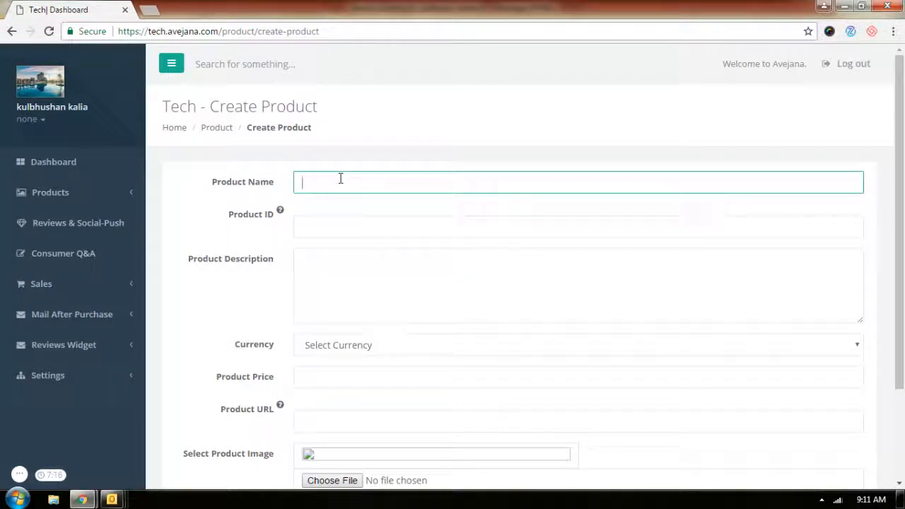
{"action": "type", "text": "Avejana"}
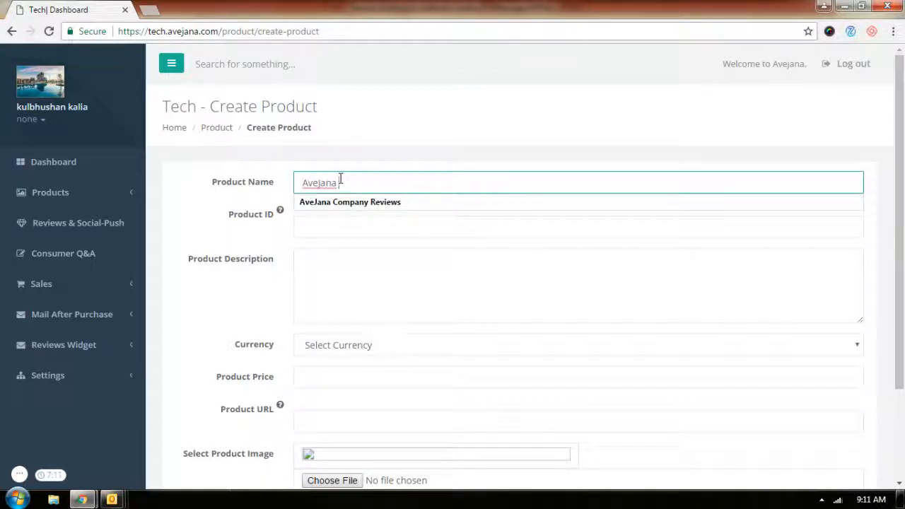
{"action": "type", "text": " com"}
{"action": "key", "text": "Down"}
{"action": "key", "text": "Return"}
{"action": "left_click", "coordinate": [349, 230]}
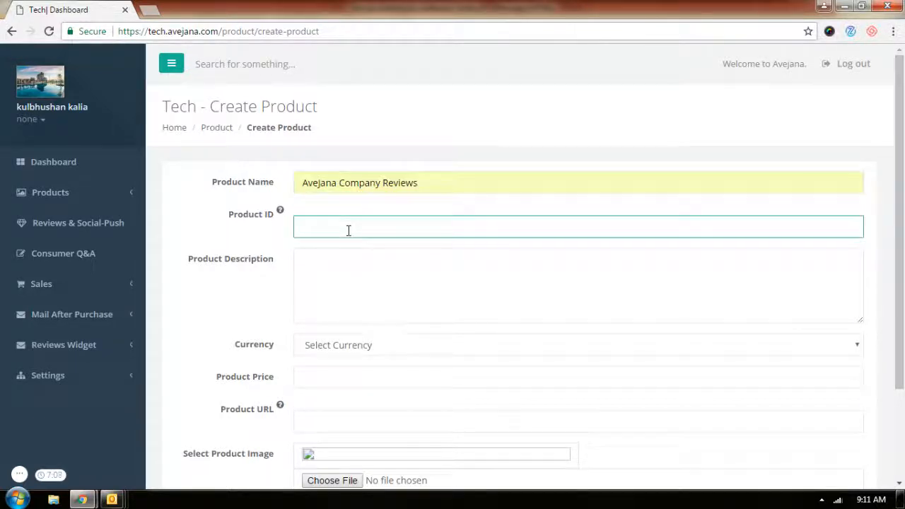
{"action": "type", "text": "AJ"}
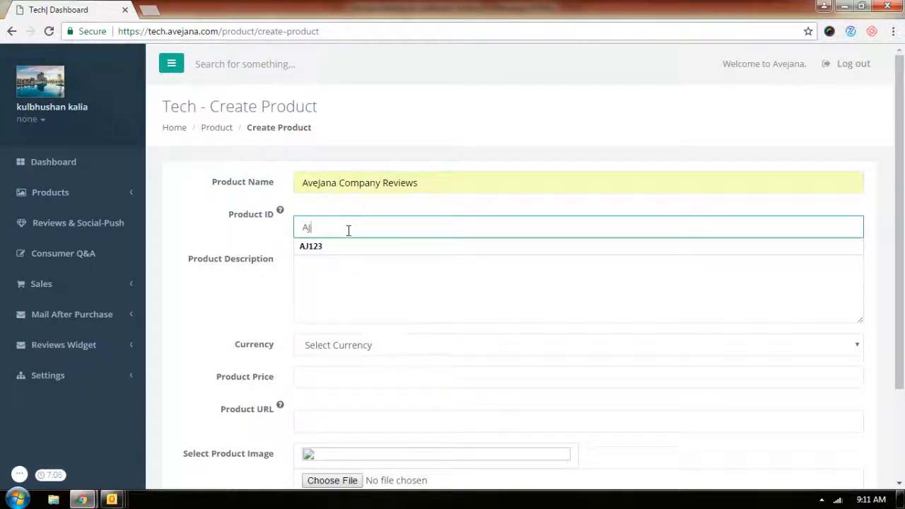
{"action": "type", "text": "1234"}
{"action": "key", "text": "Tab"}
Write the product description "This collects reviews for AveJana as a company."
{"action": "type", "text": "T"}
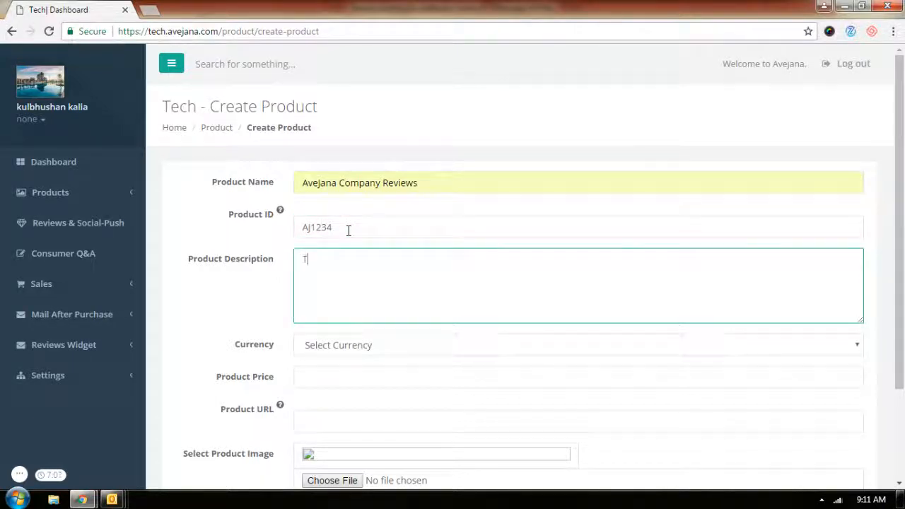
{"action": "type", "text": "his collects reviews for Avejana s"}
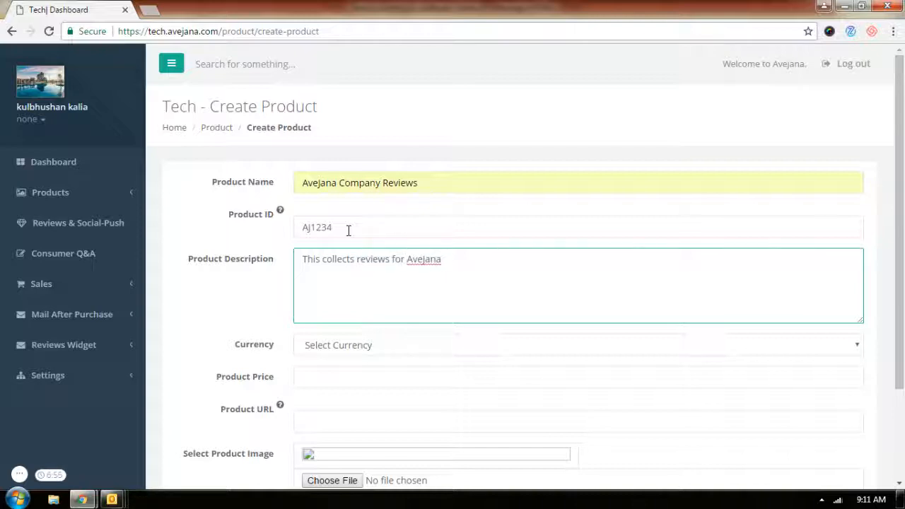
{"action": "type", "text": " as a company."}
Choose US Dolar as the currency and set the product price to 125
{"action": "left_click", "coordinate": [353, 346]}
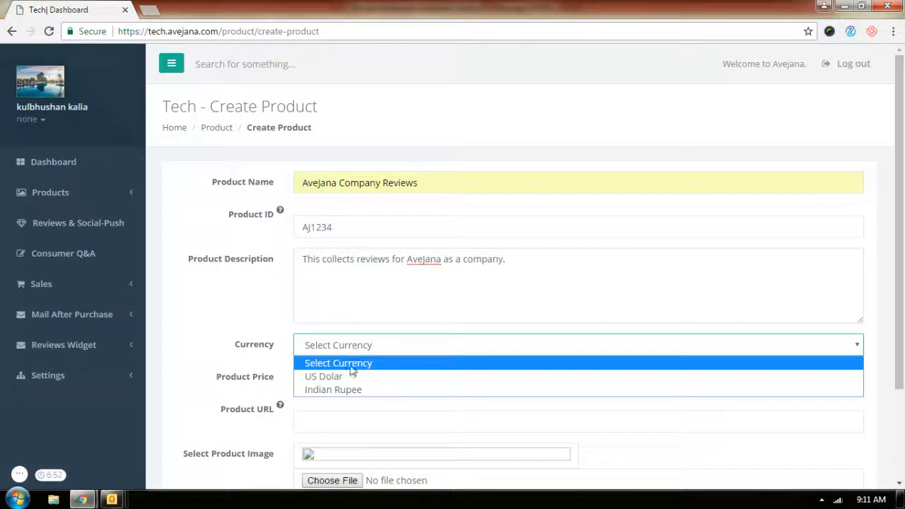
{"action": "left_click", "coordinate": [352, 375]}
{"action": "left_click", "coordinate": [346, 377]}
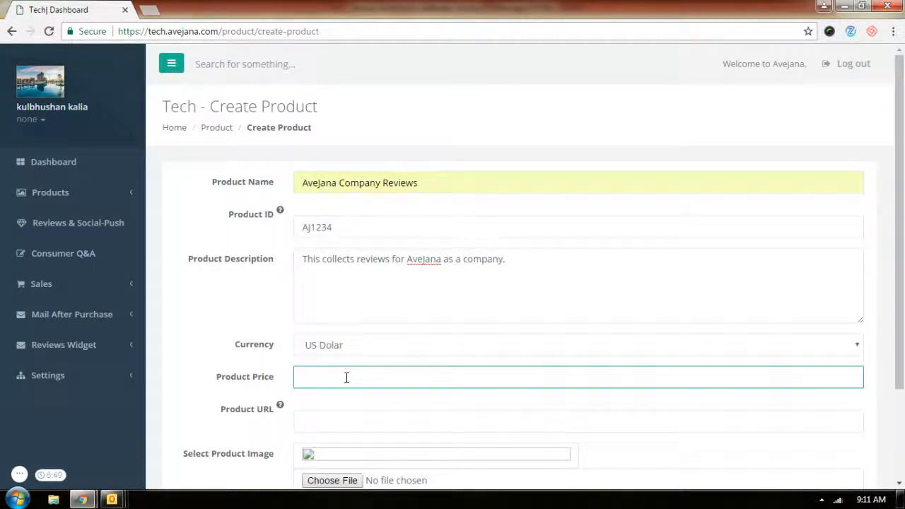
{"action": "type", "text": "125"}
{"action": "key", "text": "Tab"}
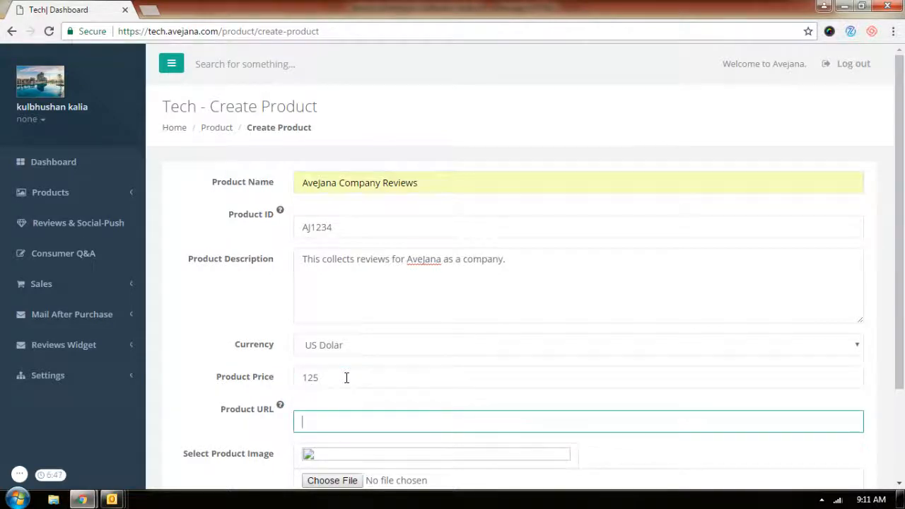
{"action": "type", "text": "htt"}
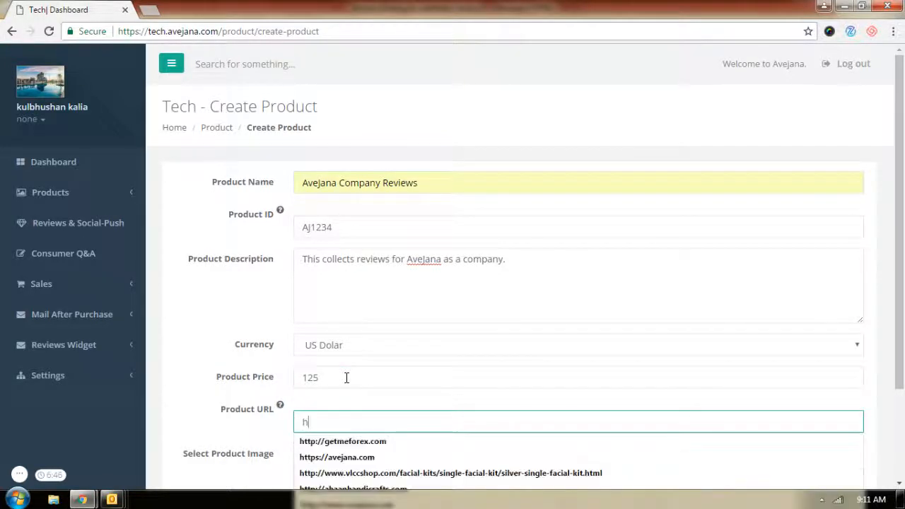
{"action": "key", "text": "Down"}
{"action": "key", "text": "Down"}
{"action": "key", "text": "Return"}
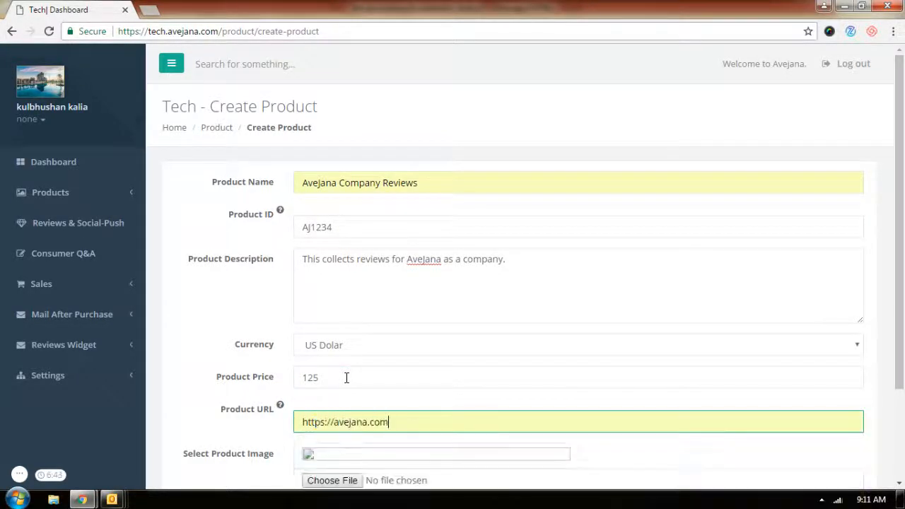
{"action": "scroll", "coordinate": [693, 377], "scroll_direction": "down", "scroll_amount": 2}
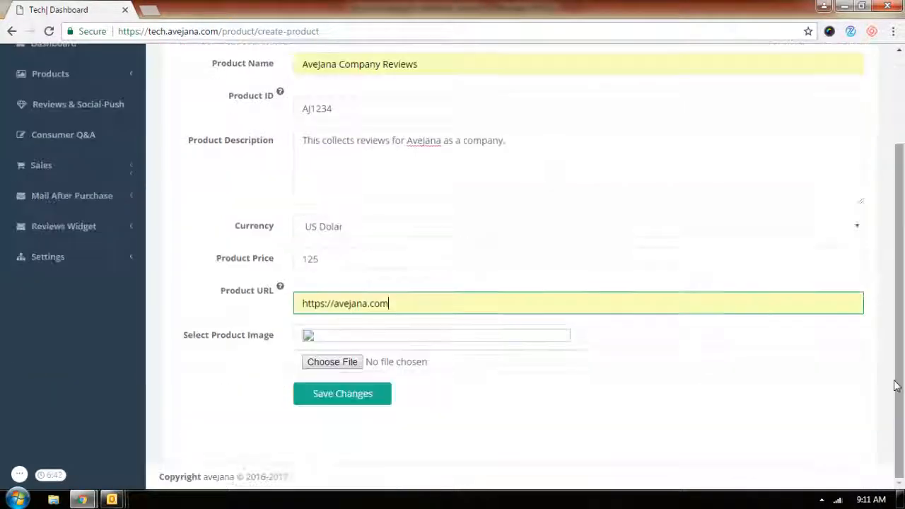
Upload avej 200x200x.jpg as the product image and save the new product
{"action": "mouse_move", "coordinate": [357, 362]}
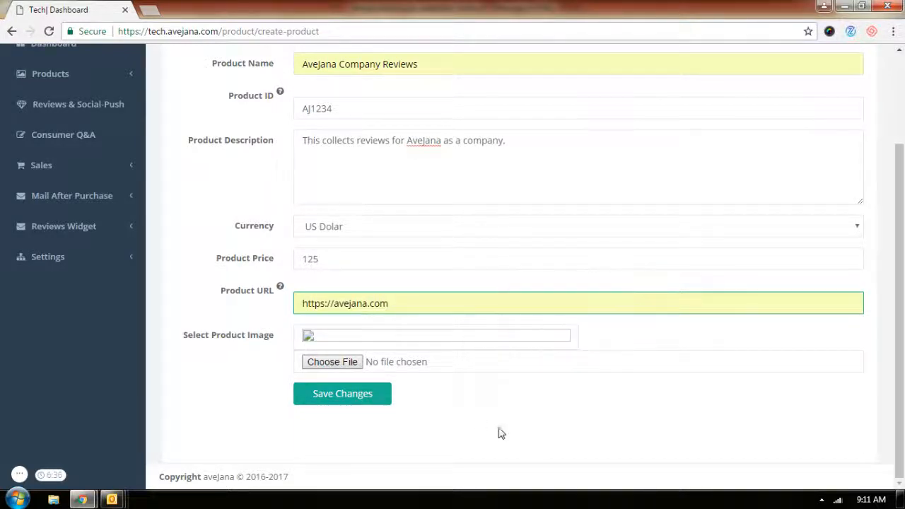
{"action": "left_click", "coordinate": [347, 366]}
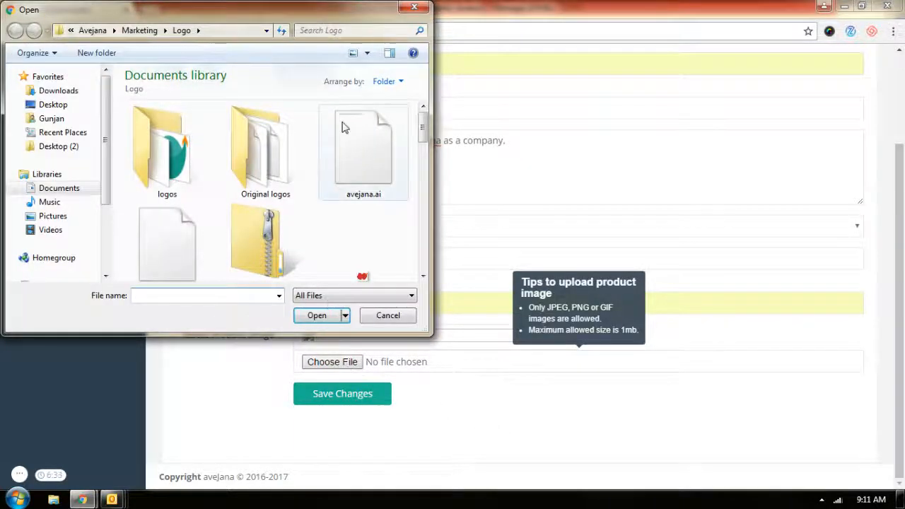
{"action": "left_click_drag", "start_coordinate": [423, 118], "coordinate": [425, 185]}
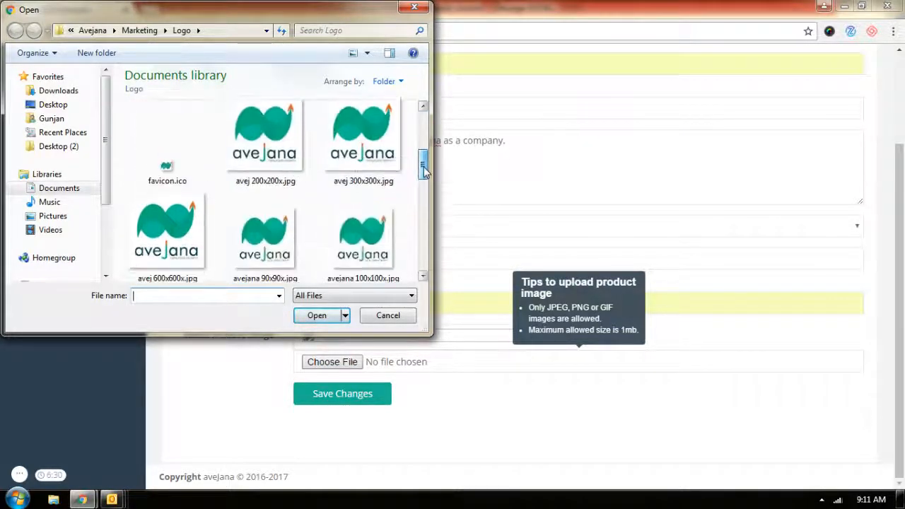
{"action": "double_click", "coordinate": [263, 128]}
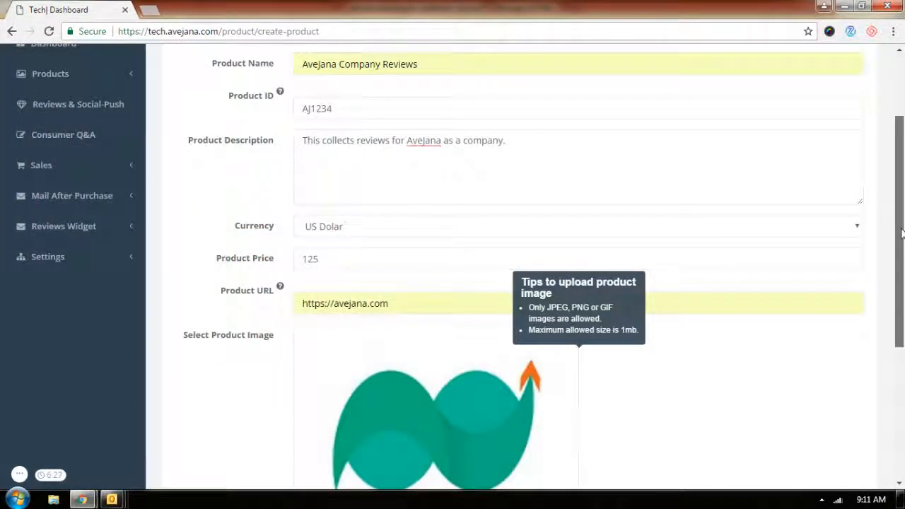
{"action": "left_click_drag", "start_coordinate": [903, 221], "coordinate": [903, 309]}
{"action": "left_click", "coordinate": [362, 471]}
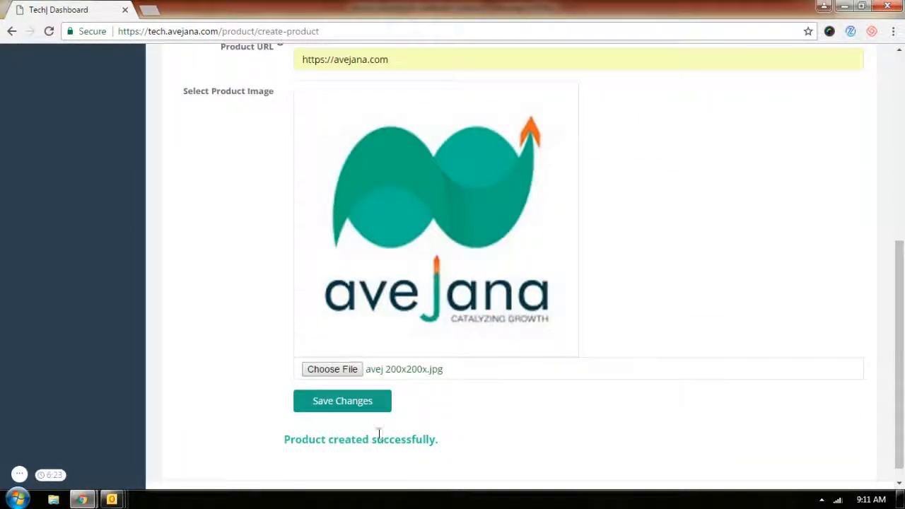
Open the Mail After Purchase invitation templates list
{"action": "left_click", "coordinate": [899, 208]}
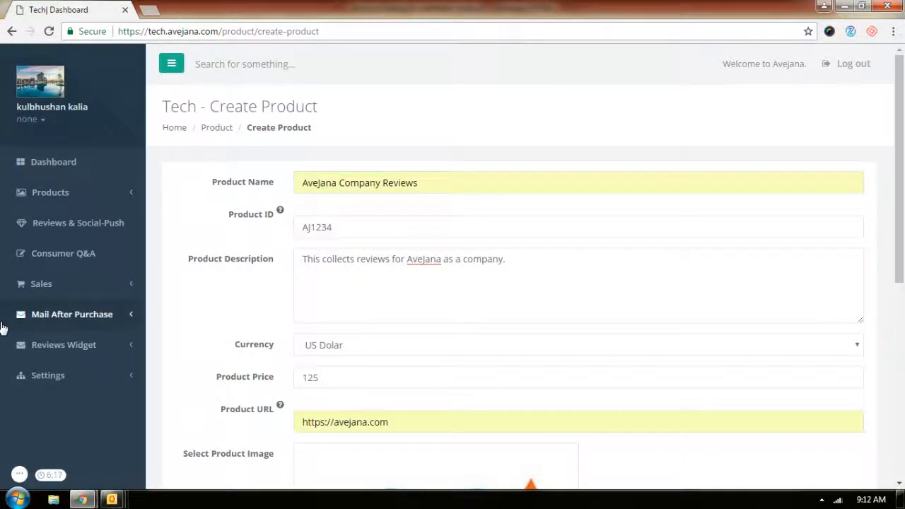
{"action": "left_click", "coordinate": [80, 320]}
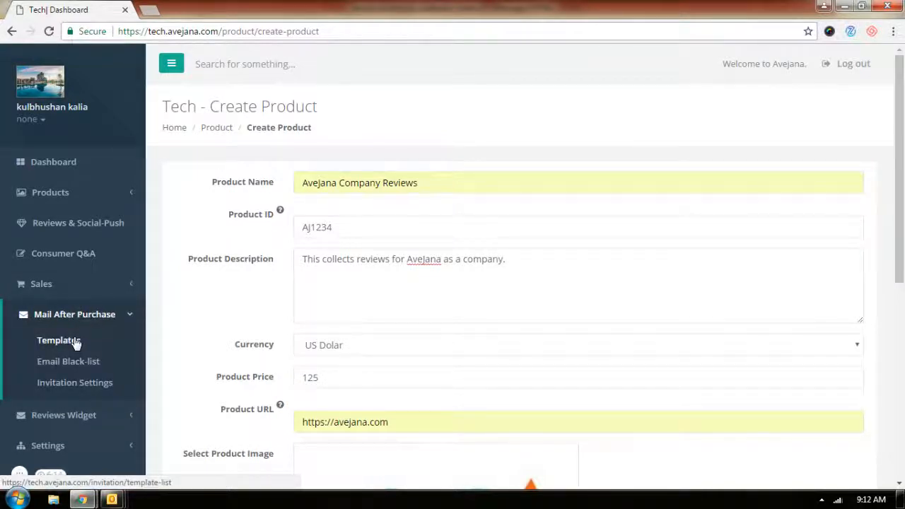
{"action": "left_click", "coordinate": [76, 343]}
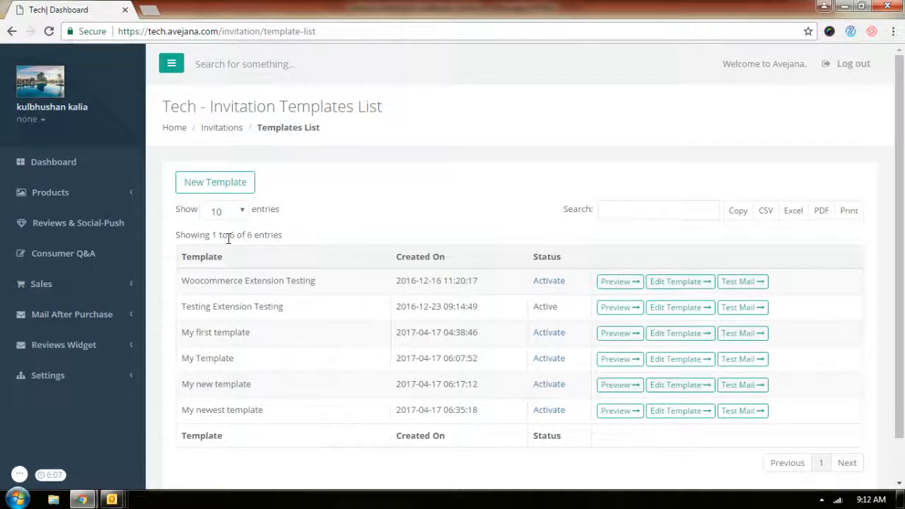
Open the invitation settings and set the first invitation to 3
{"action": "left_click", "coordinate": [63, 318]}
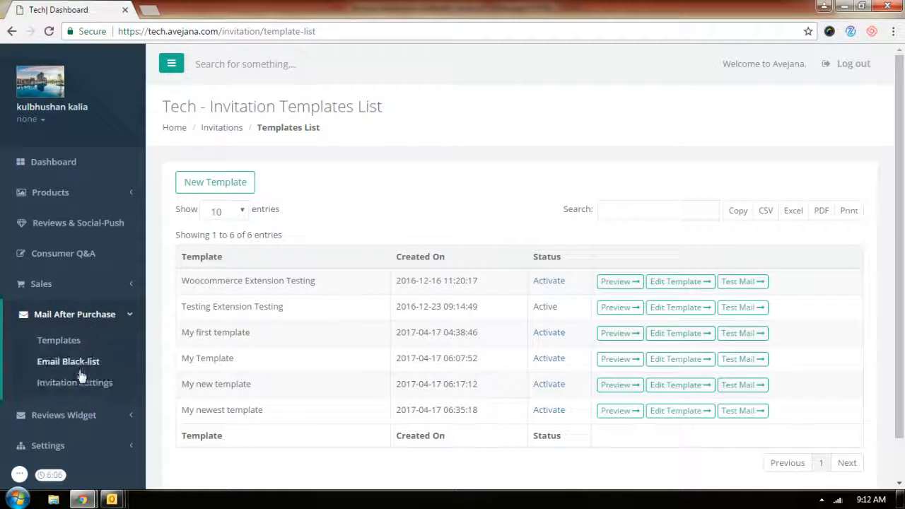
{"action": "left_click", "coordinate": [76, 383]}
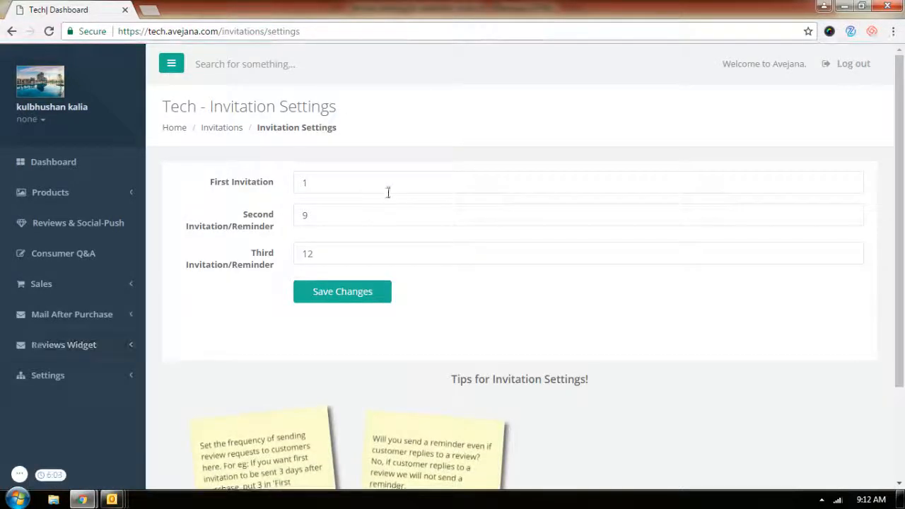
{"action": "left_click", "coordinate": [388, 185]}
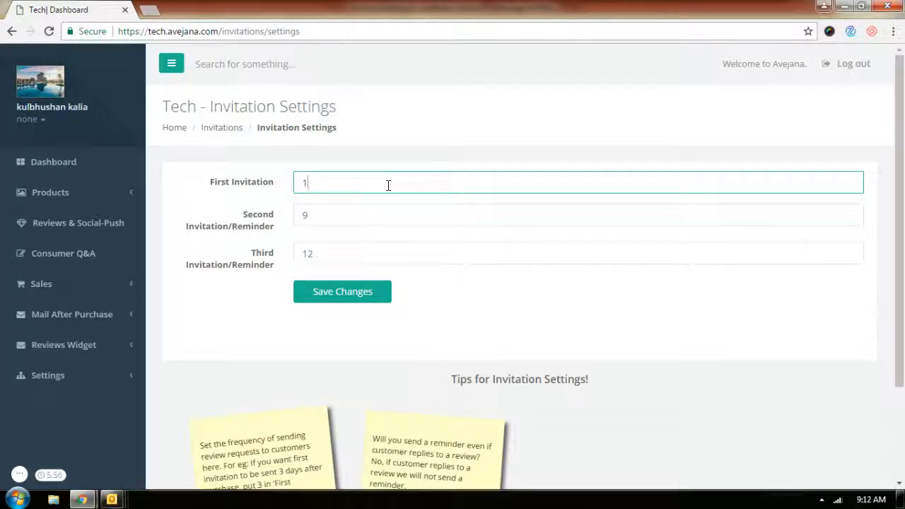
{"action": "left_click", "coordinate": [389, 185]}
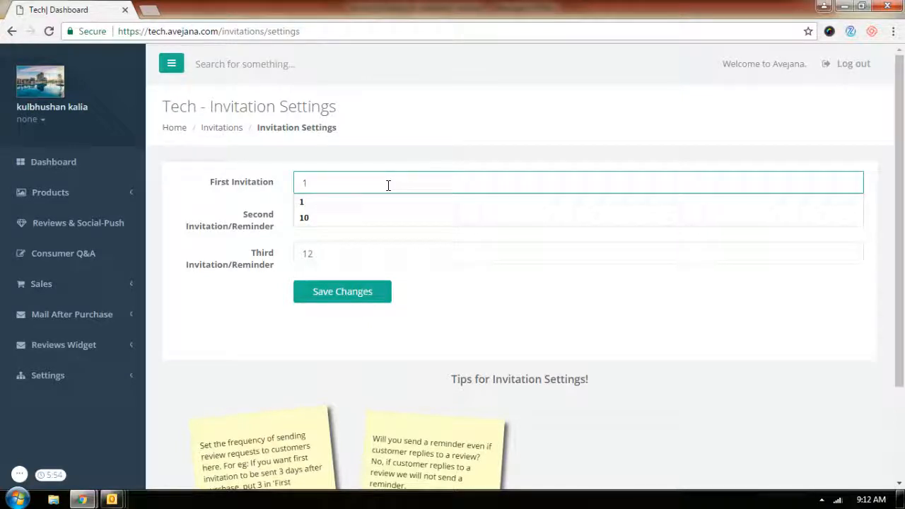
{"action": "key", "text": "BackSpace"}
{"action": "type", "text": "3"}
{"action": "key", "text": "Tab"}
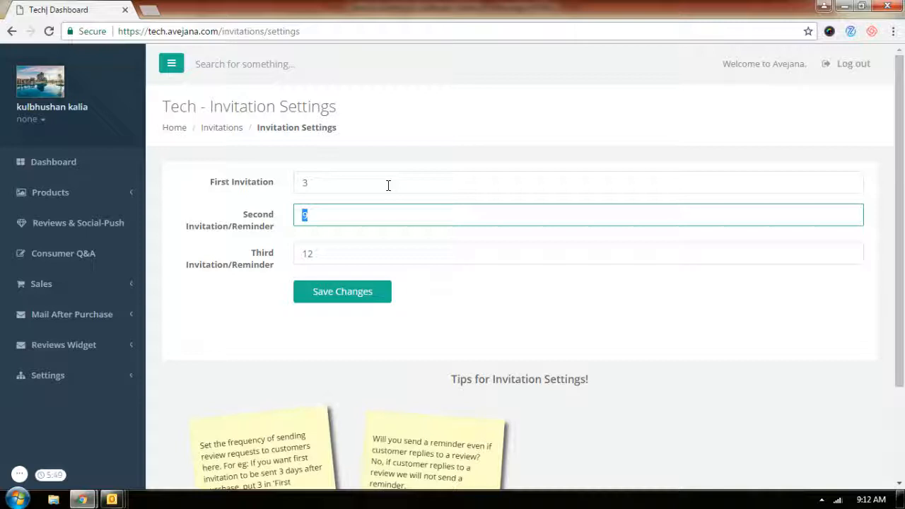
Set the second invitation/reminder to 7 and save the invitation settings
{"action": "left_click", "coordinate": [388, 185]}
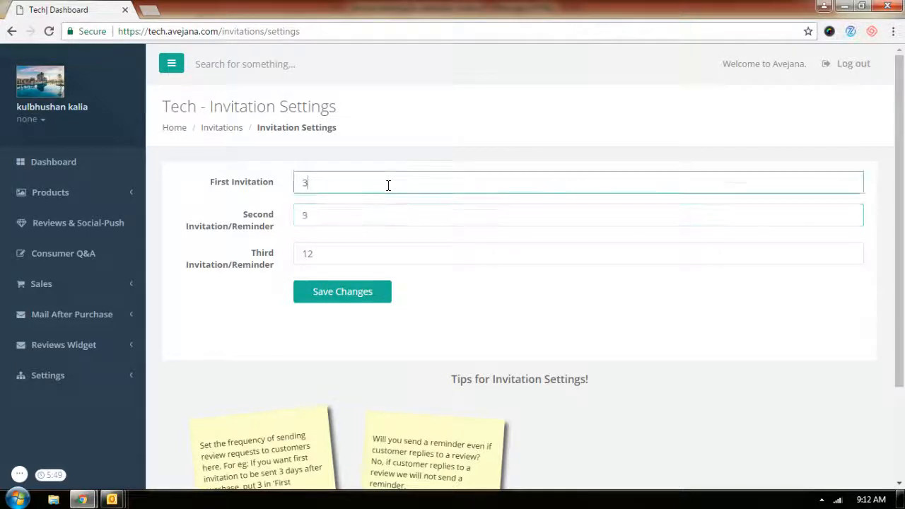
{"action": "left_click", "coordinate": [342, 215]}
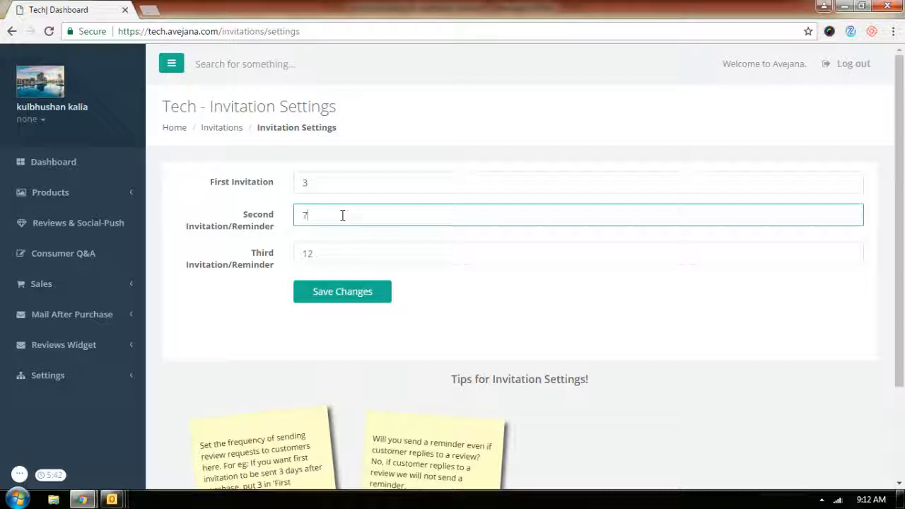
{"action": "key", "text": "Tab"}
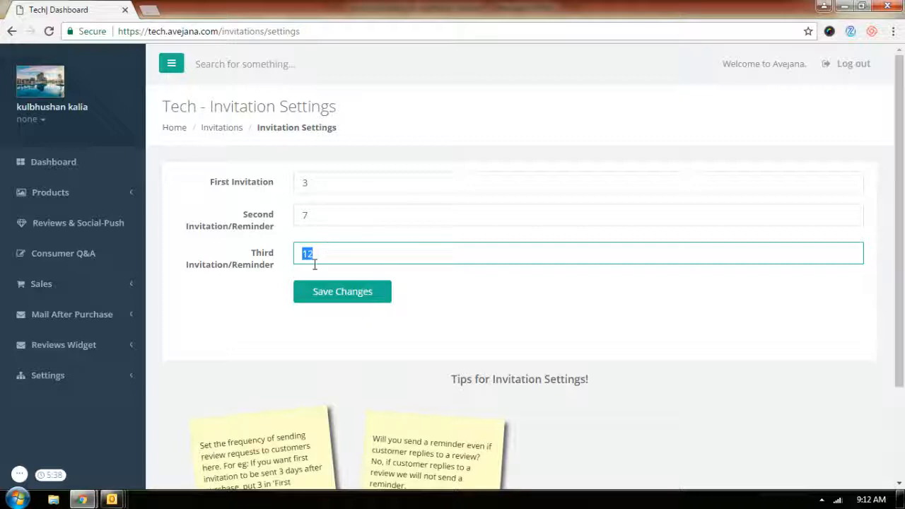
{"action": "left_click", "coordinate": [319, 293]}
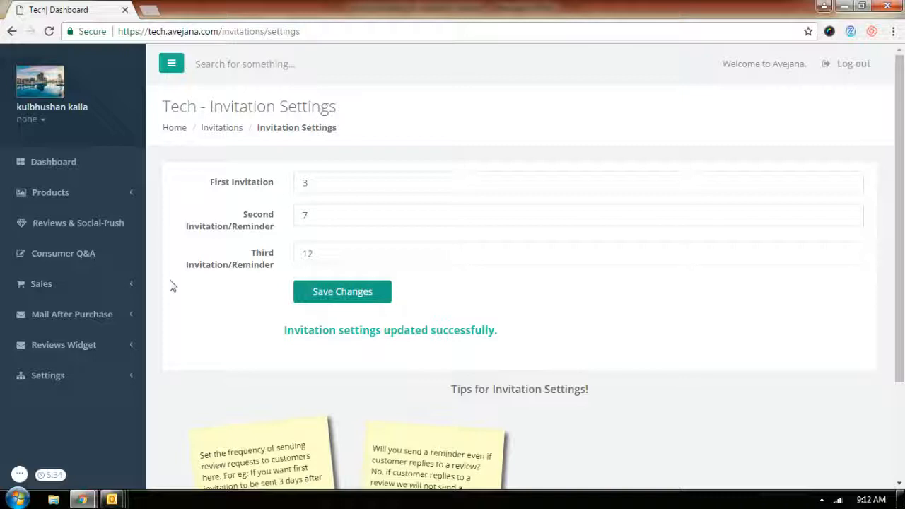
Preview the My first template invitation email, then close the preview tab
{"action": "left_click", "coordinate": [76, 316]}
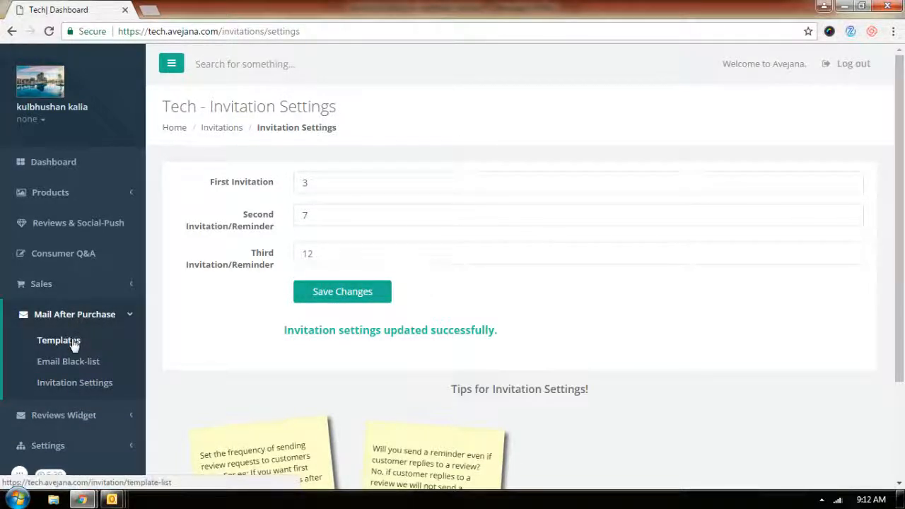
{"action": "left_click", "coordinate": [72, 340]}
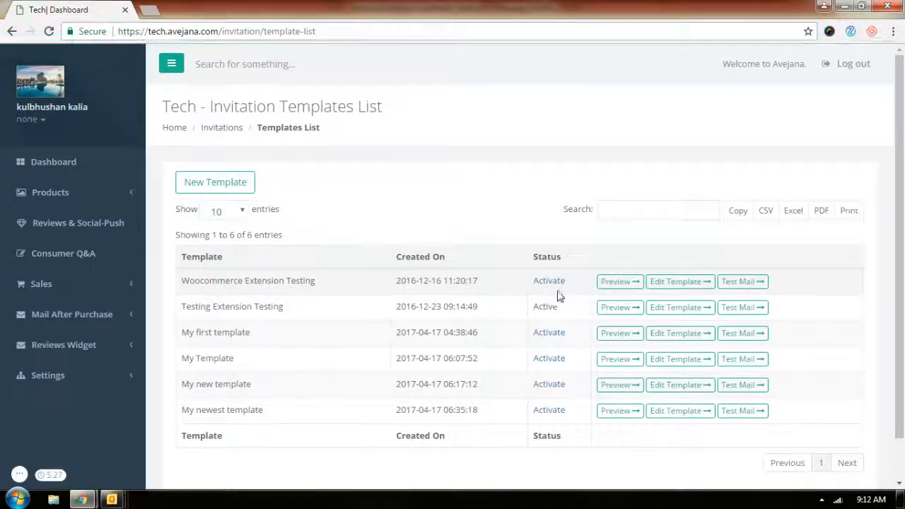
{"action": "left_click", "coordinate": [618, 336]}
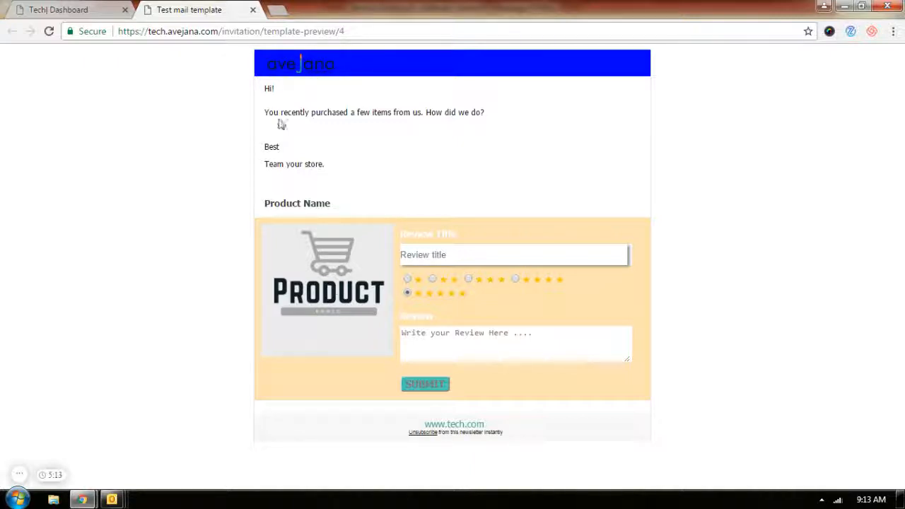
{"action": "left_click", "coordinate": [253, 11]}
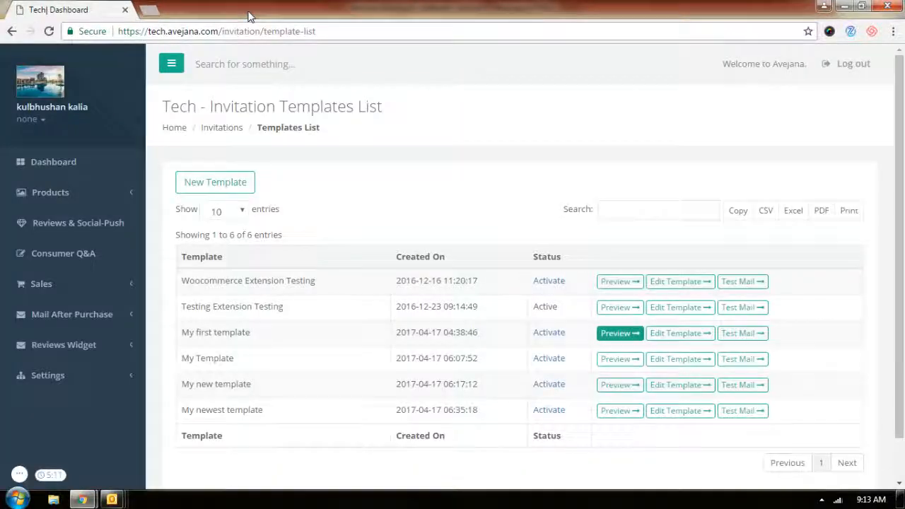
Open the reviews widget settings and inspect the ProductID placeholder in the widget script
{"action": "left_click", "coordinate": [79, 346]}
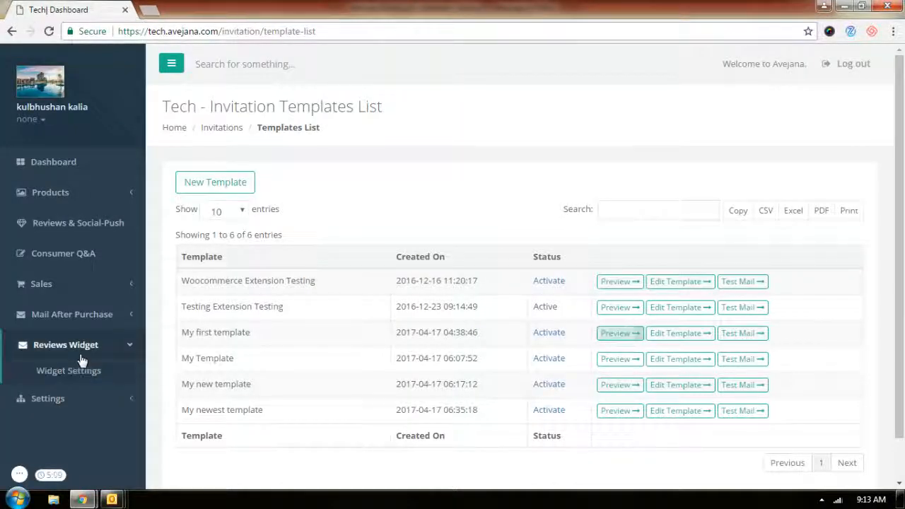
{"action": "left_click", "coordinate": [64, 370]}
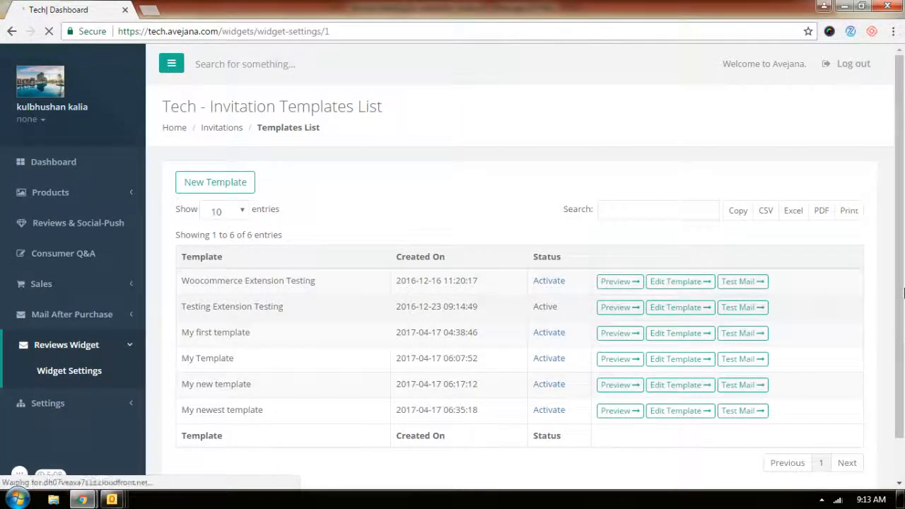
{"action": "scroll", "coordinate": [901, 237], "scroll_direction": "down", "scroll_amount": 2}
{"action": "scroll", "coordinate": [902, 237], "scroll_direction": "down", "scroll_amount": 2}
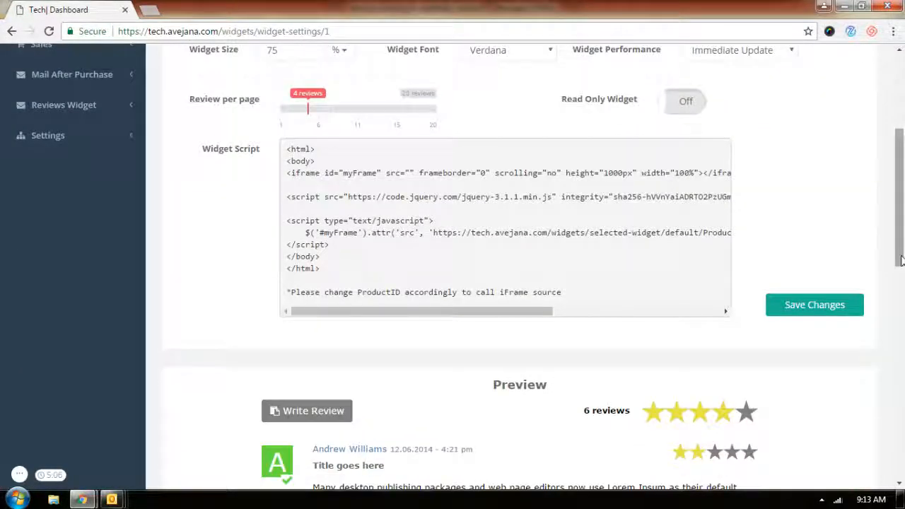
{"action": "left_click_drag", "start_coordinate": [524, 315], "coordinate": [630, 318]}
{"action": "left_click_drag", "start_coordinate": [519, 237], "coordinate": [562, 234]}
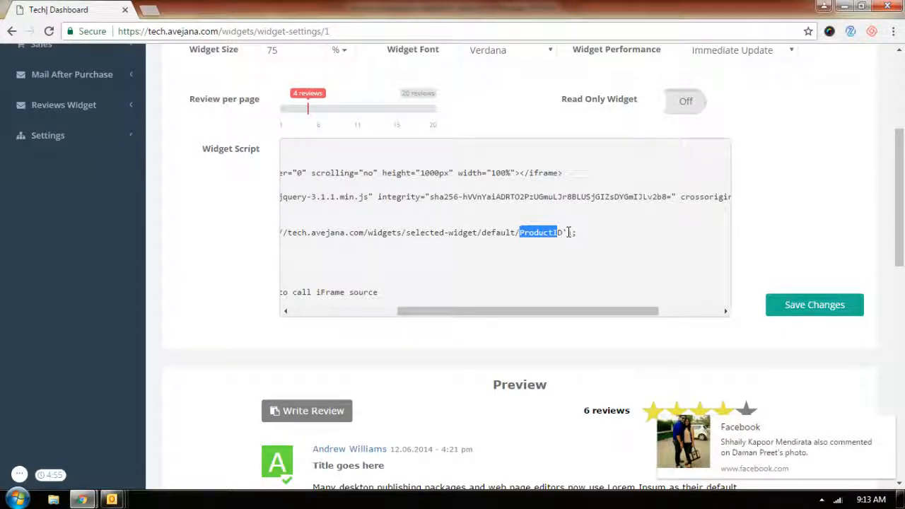
{"action": "left_click", "coordinate": [570, 233]}
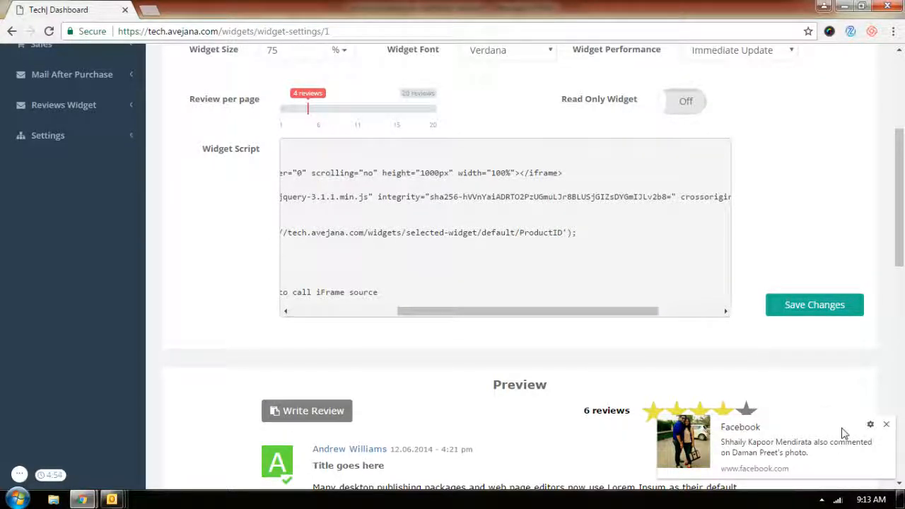
{"action": "left_click", "coordinate": [886, 425]}
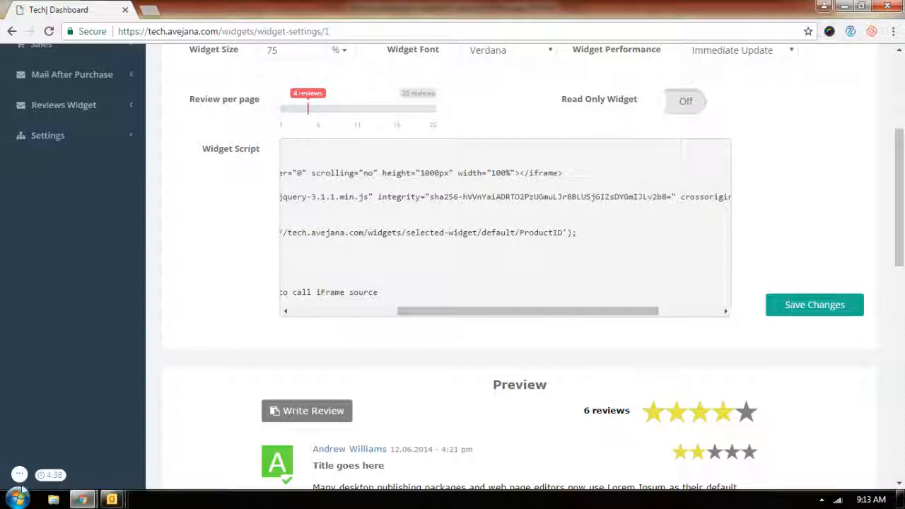
{"action": "mouse_move", "coordinate": [21, 477]}
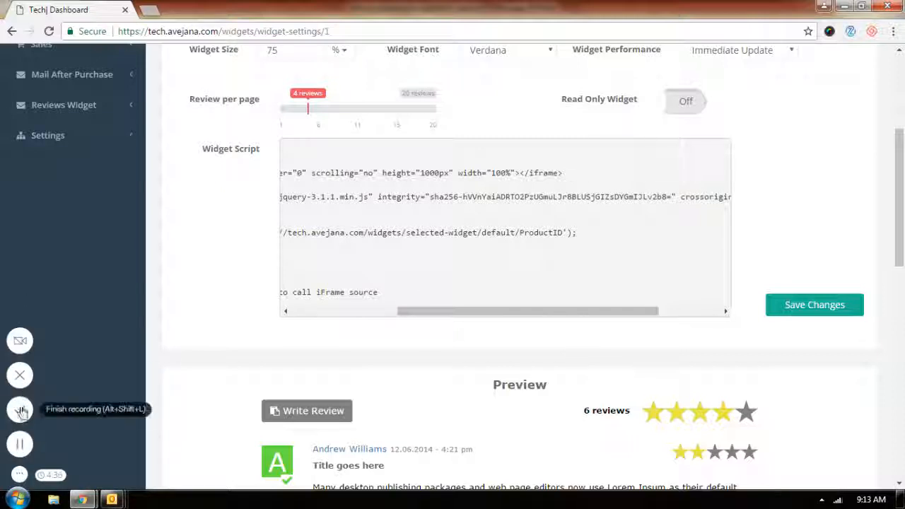